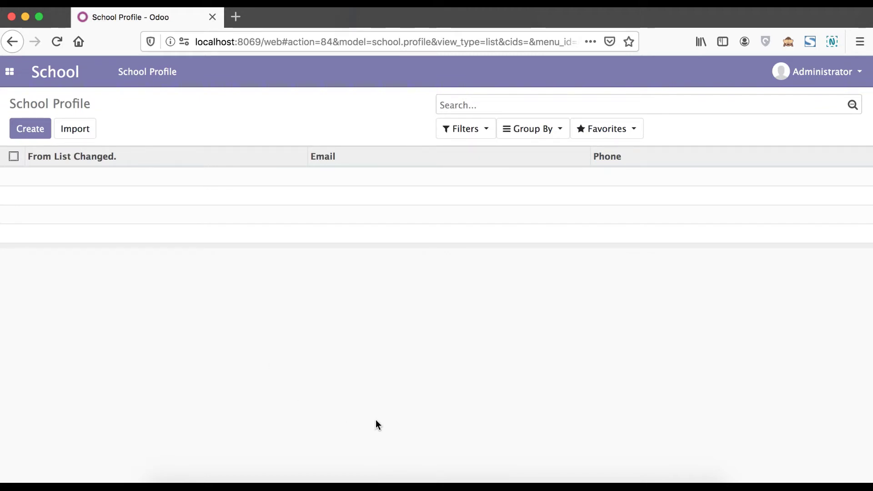
# Leave the empty Odoo School Profile list and switch to the odoo_13 project in PyCharm.
pyautogui.click(301, 486)
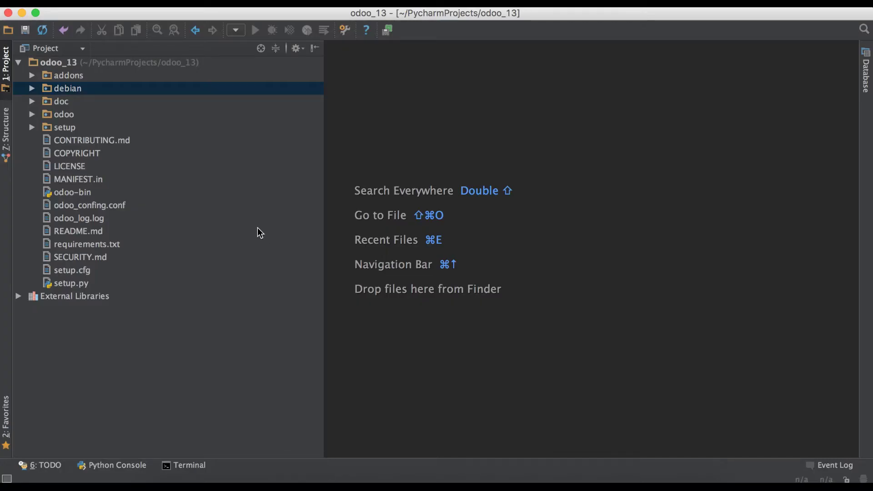
pyautogui.doubleClick(77, 76)
pyautogui.scroll(-20, 132, 219)
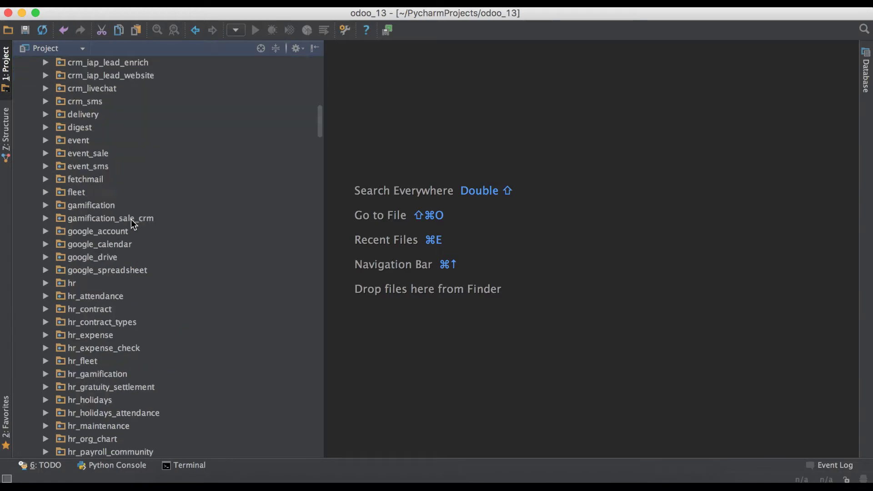
pyautogui.scroll(-10, 131, 219)
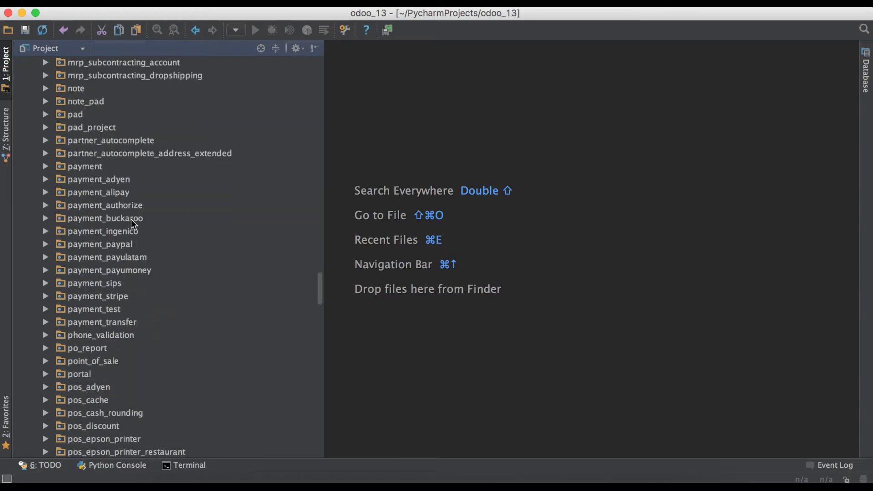
pyautogui.scroll(-20, 132, 219)
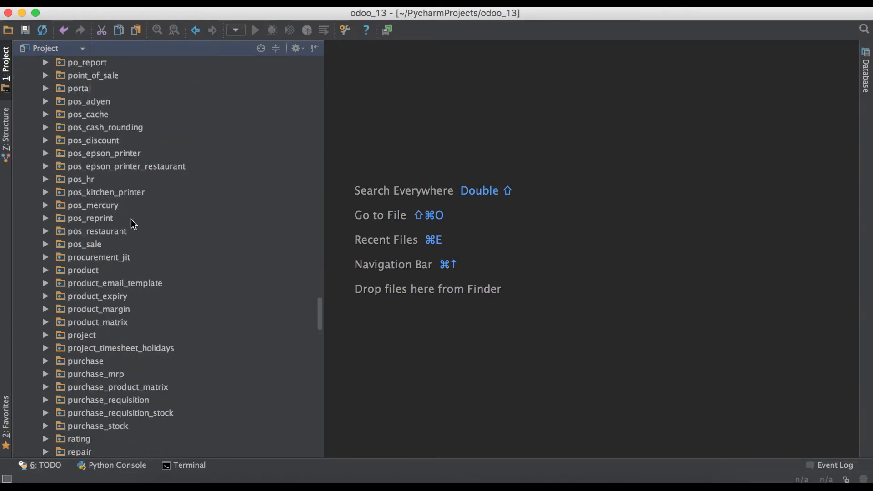
pyautogui.scroll(2, 131, 220)
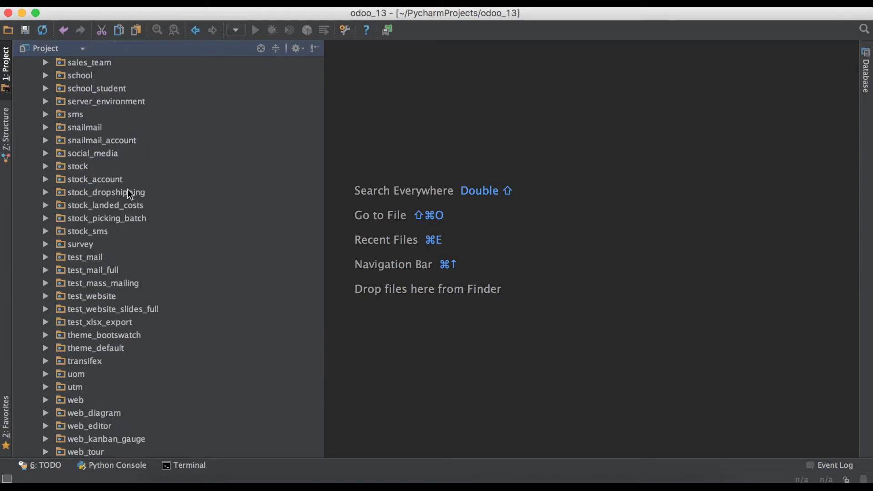
pyautogui.scroll(3, 127, 186)
pyautogui.click(87, 116)
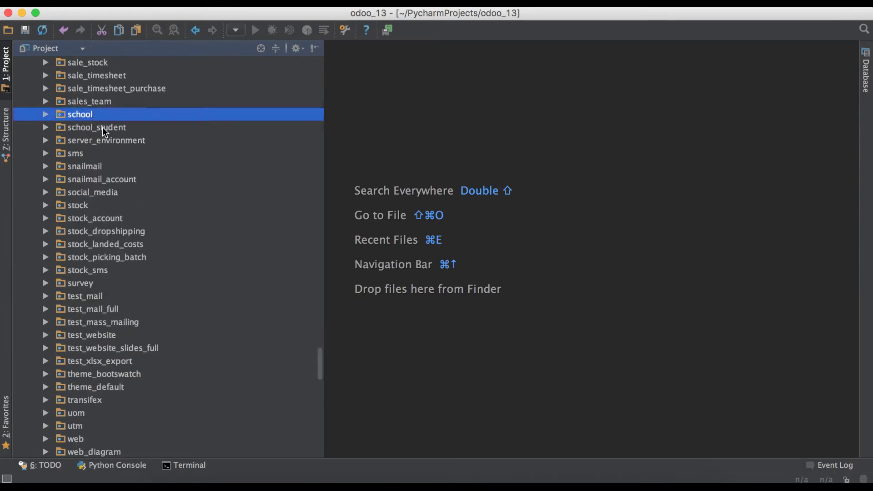
pyautogui.keyDown('shift'); pyautogui.click(103, 127); pyautogui.keyUp('shift')
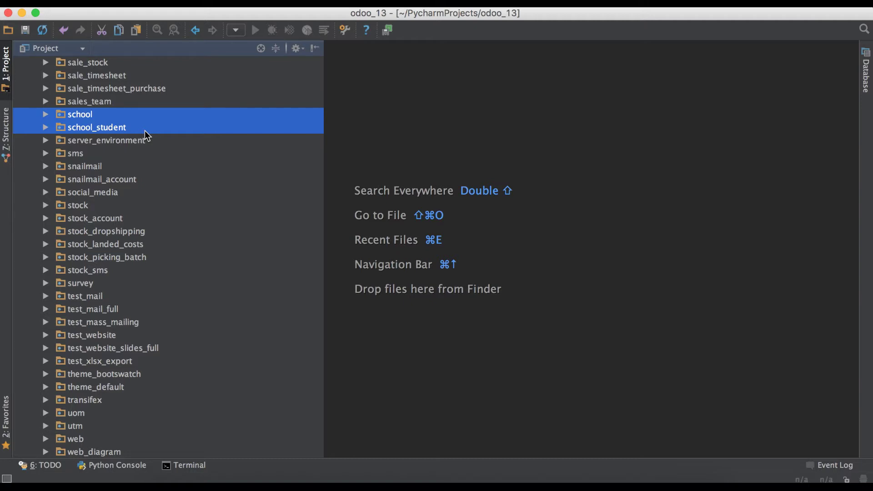
pyautogui.press('Left')
# Add a new directory named custom_addons at the odoo_13 project root.
pyautogui.press('Left')
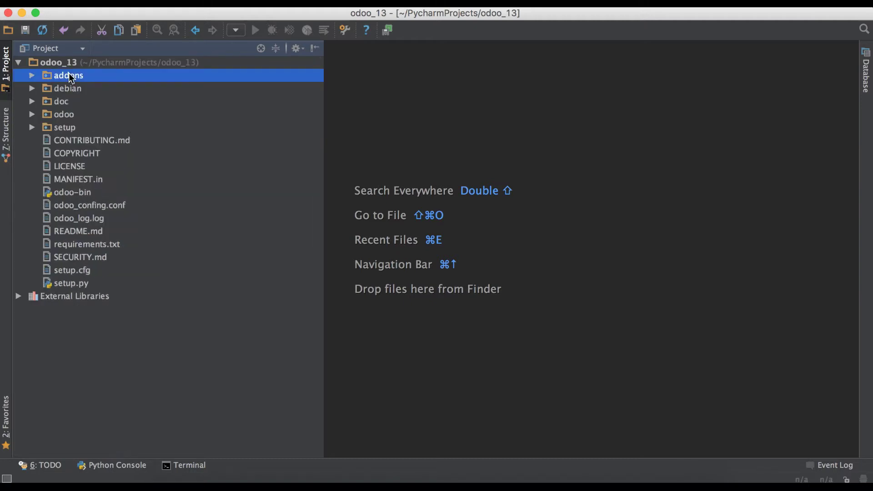
pyautogui.press('Left')
pyautogui.rightClick(64, 65)
pyautogui.moveTo(182, 75)
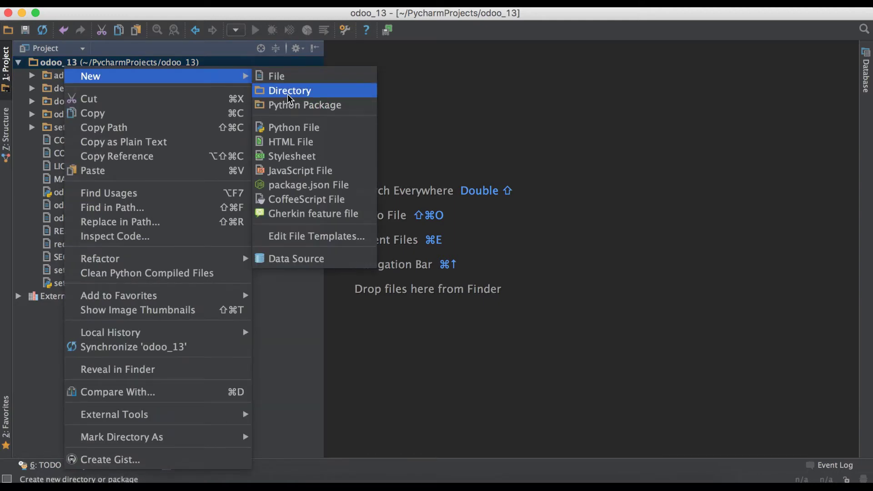
pyautogui.click(289, 93)
pyautogui.write('custom')
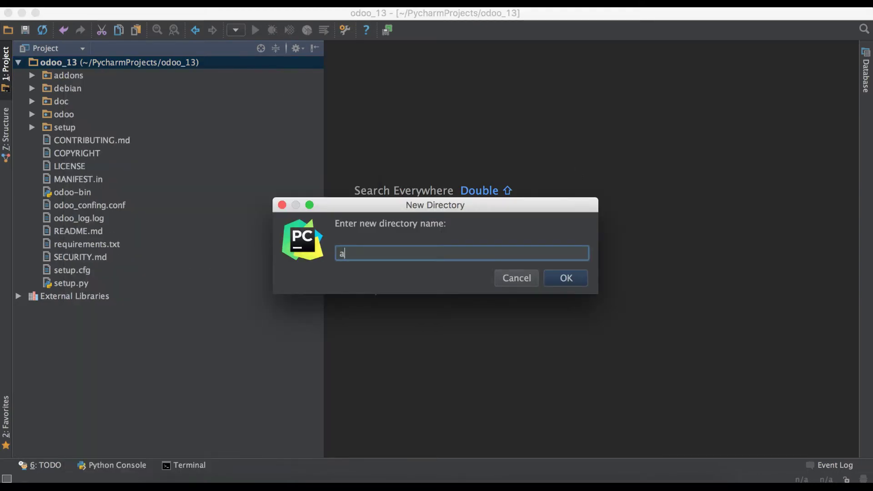
pyautogui.write('_addons')
pyautogui.press('super+a')
pyautogui.press('super+c')
pyautogui.press('BackSpace')
pyautogui.press('super+v')
pyautogui.press('Return')
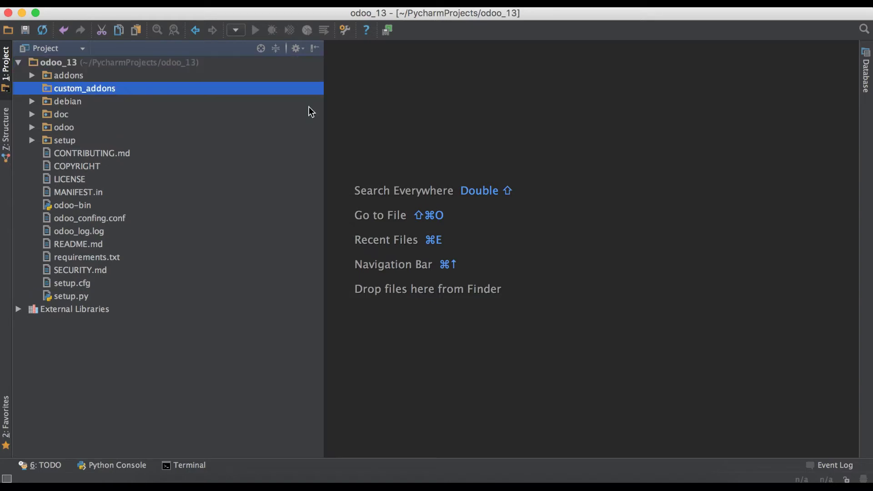
pyautogui.click(71, 77)
# Move the school and school_student modules from addons into custom_addons.
pyautogui.doubleClick(71, 78)
pyautogui.scroll(-20, 101, 130)
pyautogui.click(86, 270)
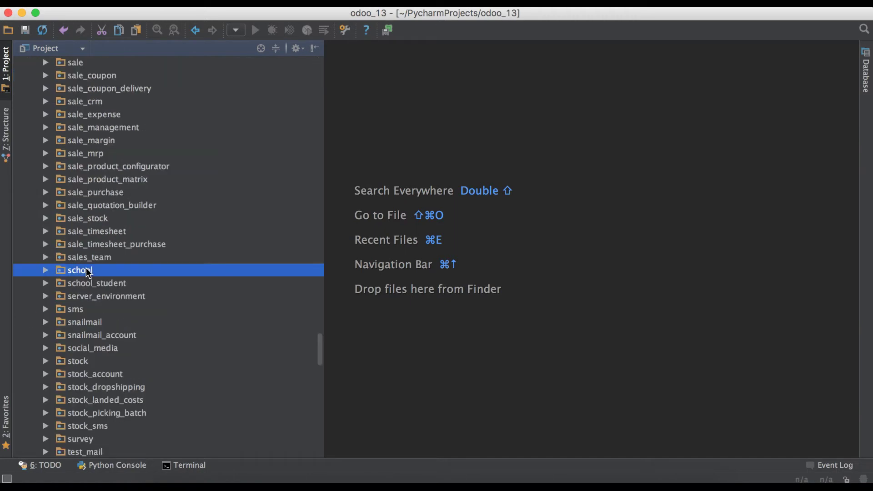
pyautogui.keyDown('shift'); pyautogui.click(97, 284); pyautogui.keyUp('shift')
pyautogui.rightClick(97, 284)
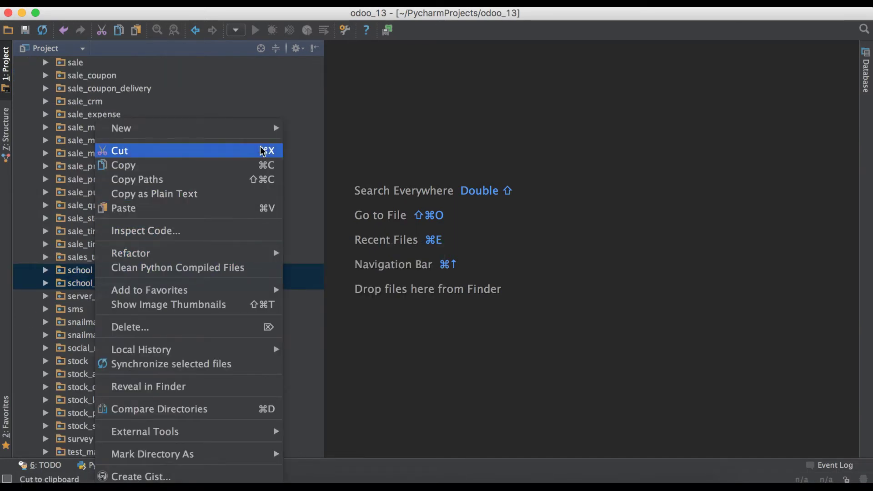
pyautogui.moveTo(262, 255)
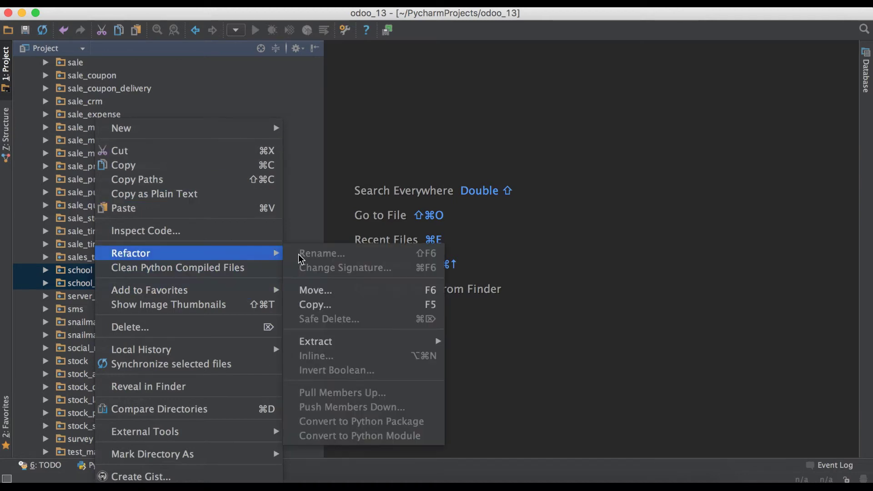
pyautogui.click(342, 299)
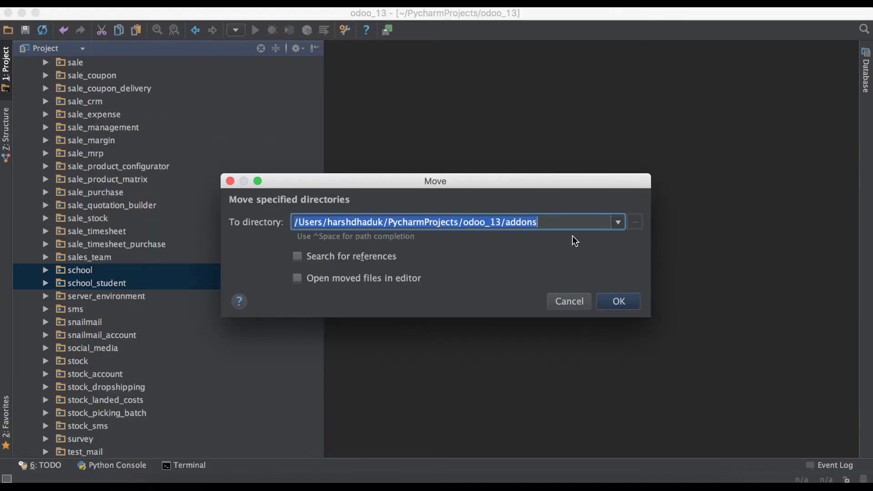
pyautogui.press('Right')
pyautogui.hotkey('alt', 'shift', 'Left')
pyautogui.write('custom_addons')
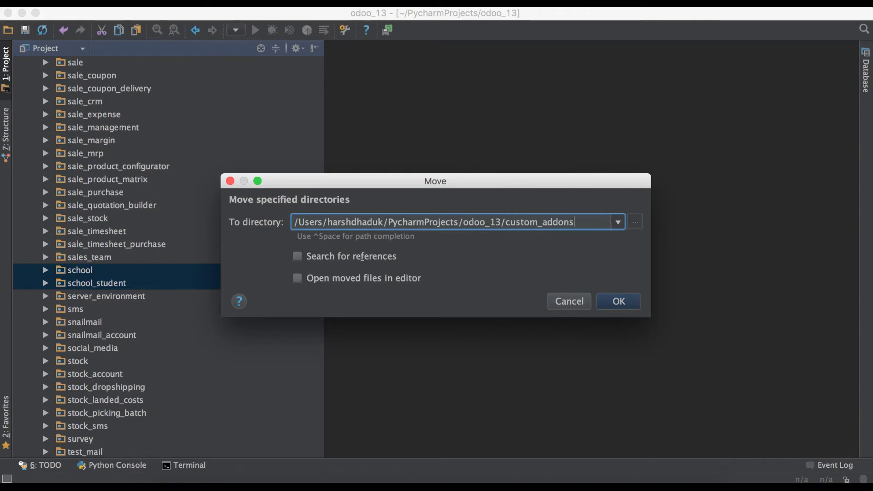
pyautogui.press('Return')
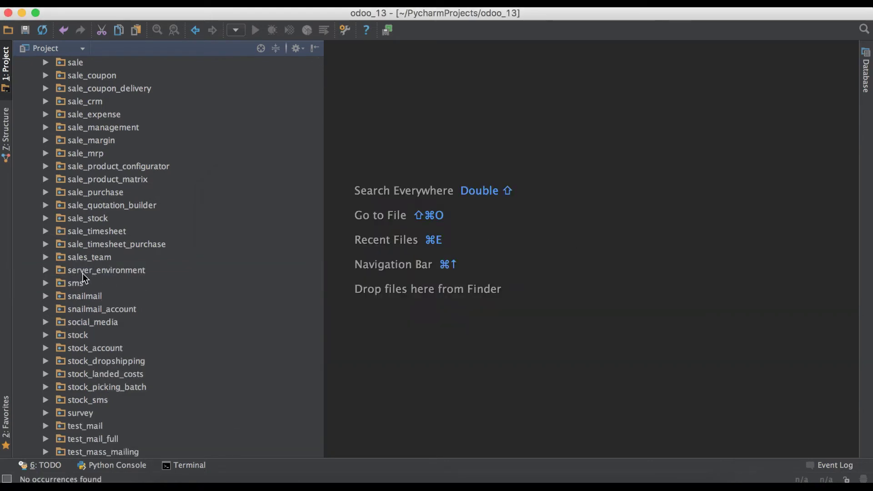
# Verify that custom_addons now contains the school and school_student module folders.
pyautogui.scroll(3, 88, 268)
pyautogui.scroll(10, 87, 270)
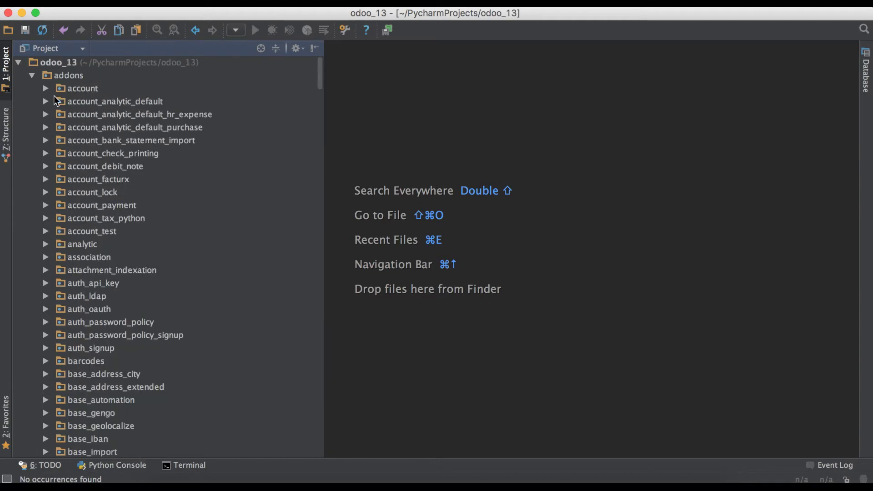
pyautogui.click(32, 76)
pyautogui.click(81, 89)
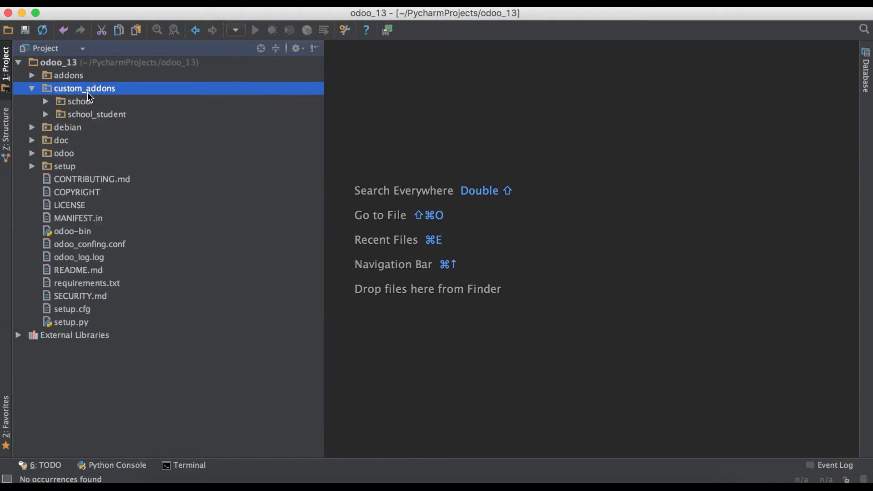
pyautogui.click(78, 104)
pyautogui.doubleClick(78, 114)
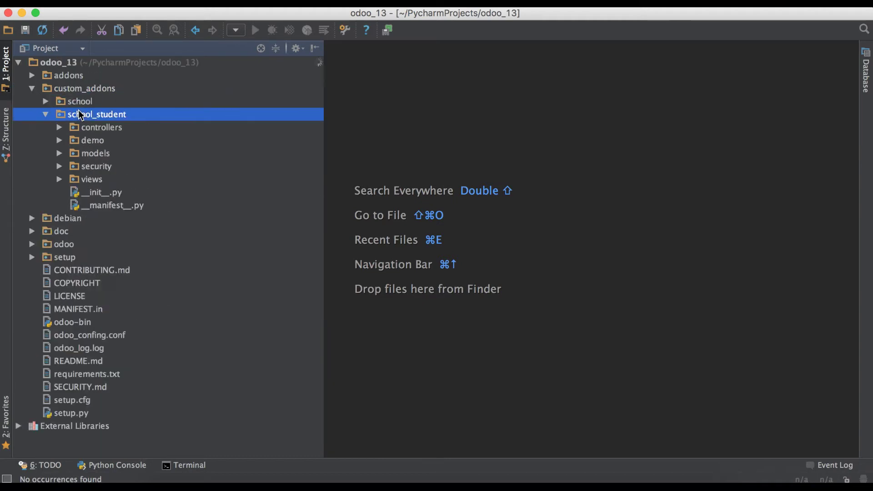
pyautogui.doubleClick(79, 103)
pyautogui.doubleClick(79, 90)
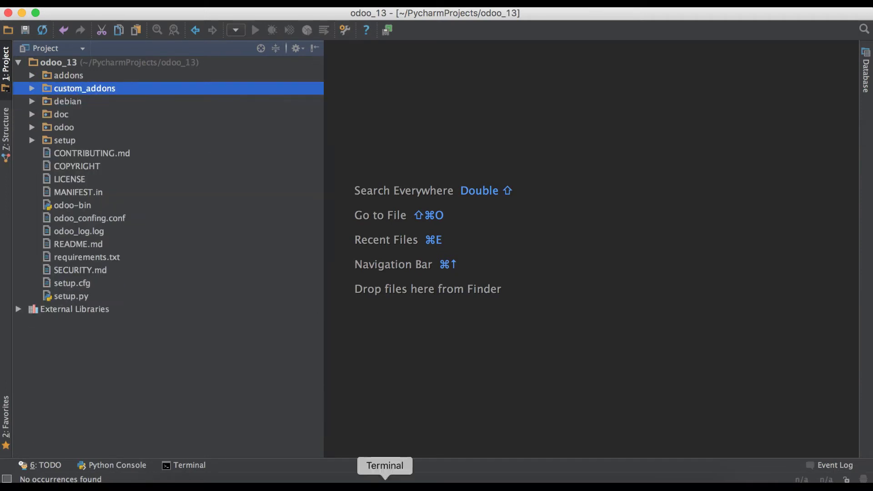
pyautogui.click(385, 485)
# Restart the Odoo server with the previous command and highlight odoo_13/addons in its addons paths.
pyautogui.hotkey('ctrl', 'c')
pyautogui.hotkey('ctrl', 'c')
pyautogui.press('Up')
pyautogui.press('Return')
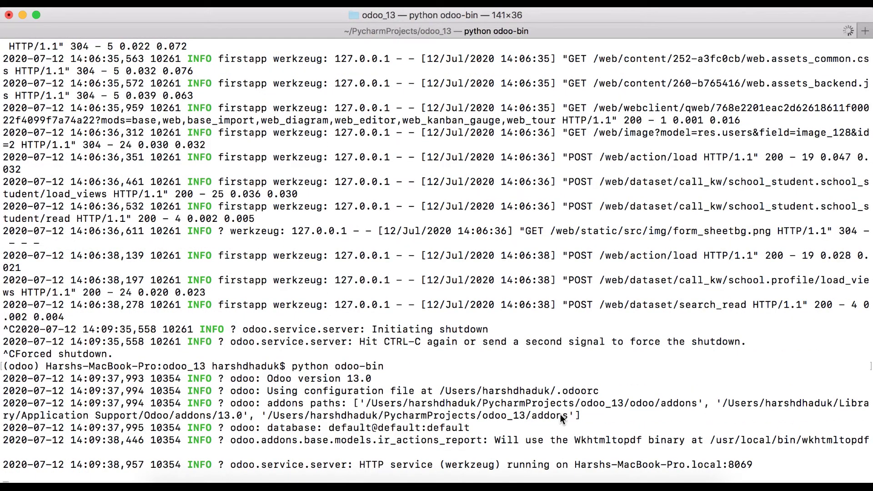
pyautogui.moveTo(560, 414); pyautogui.dragTo(482, 415)
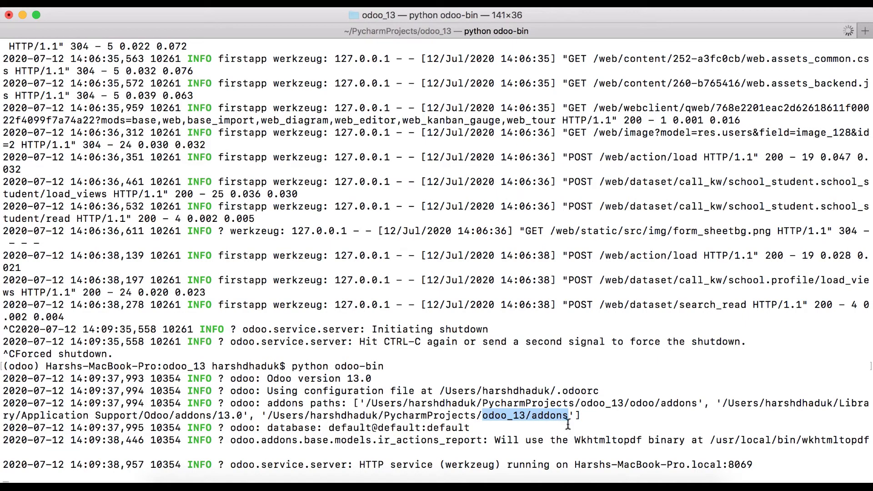
# Reload School Profile in Odoo, dismiss the school.profile KeyError, and check the terminal traceback.
pyautogui.click(343, 484)
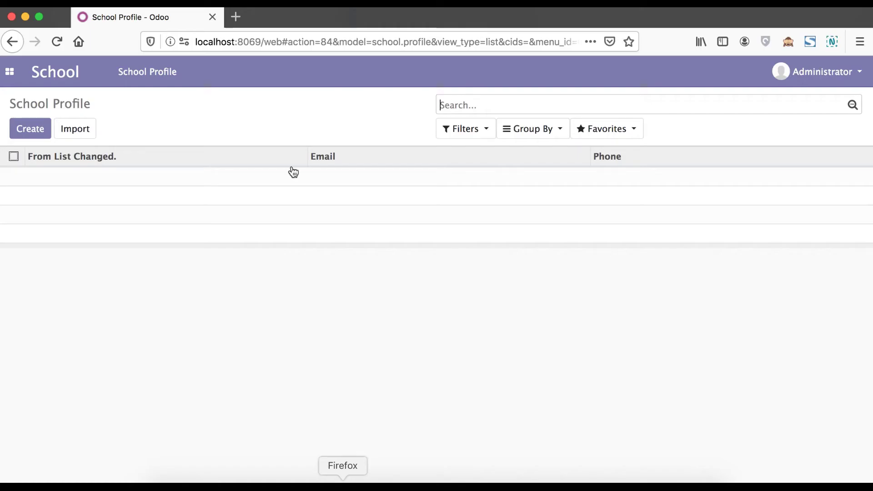
pyautogui.click(57, 42)
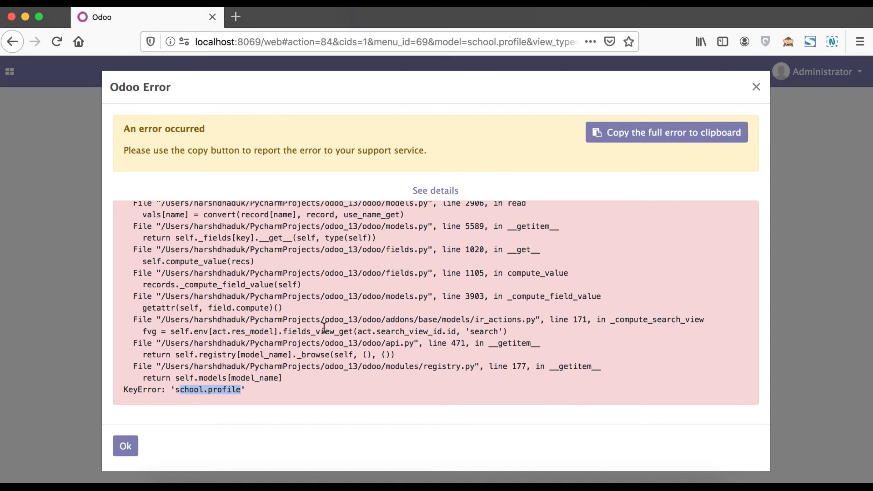
pyautogui.click(126, 444)
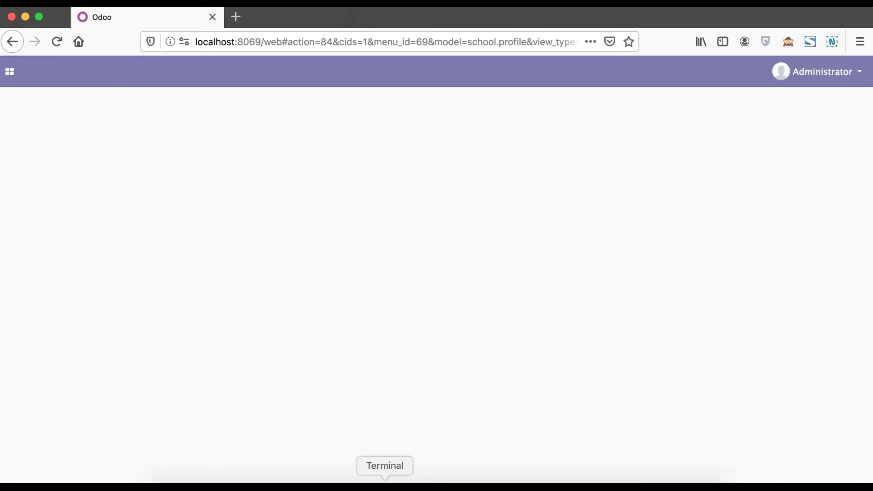
pyautogui.click(385, 485)
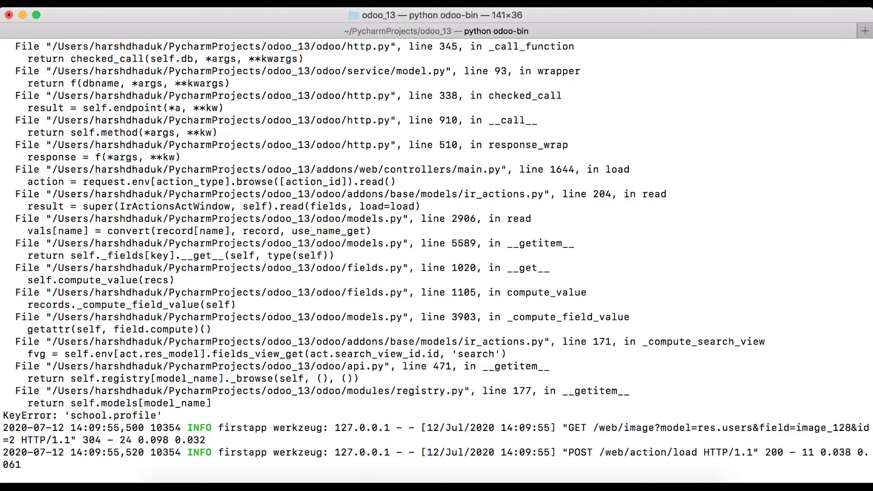
# Restart Odoo with python odoo-bin --addons-path addons,custom_addons and confirm custom_addons is loaded.
pyautogui.hotkey('ctrl', 'c')
pyautogui.hotkey('ctrl', 'c')
pyautogui.write('python odoo-bin')
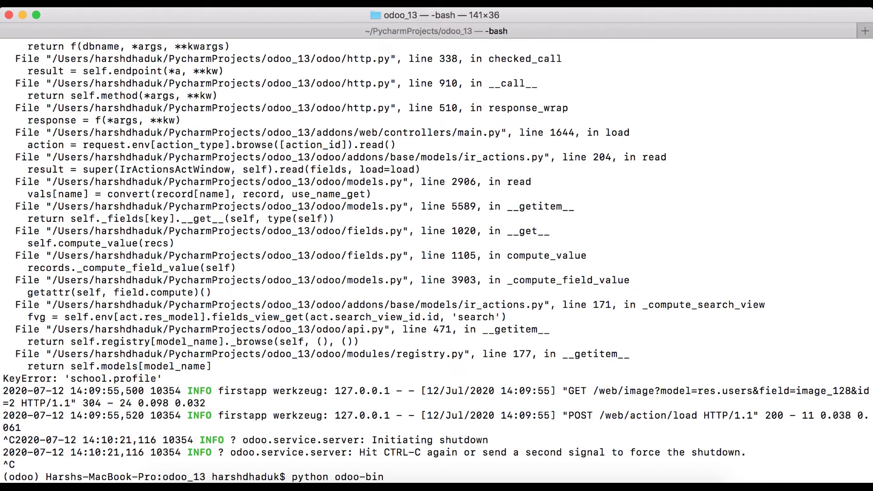
pyautogui.write(' --addons-path')
pyautogui.write('addons, cus')
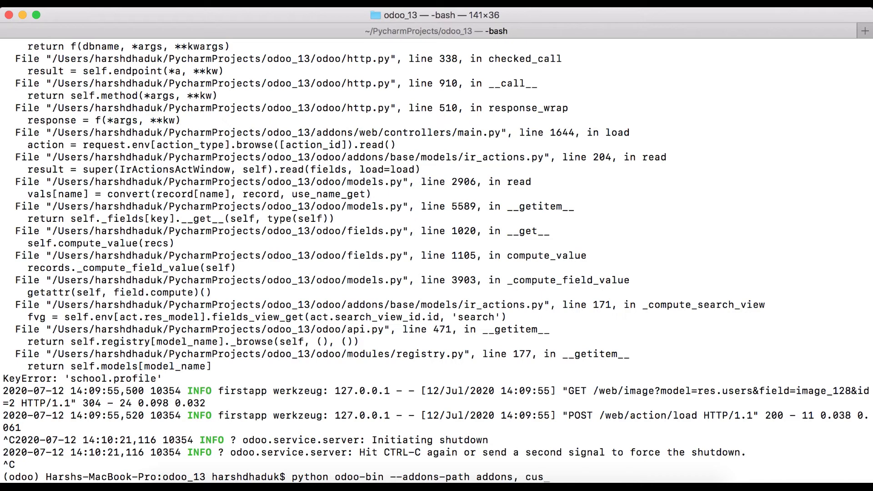
pyautogui.press('Tab')
pyautogui.press('BackSpace')
pyautogui.press('Return')
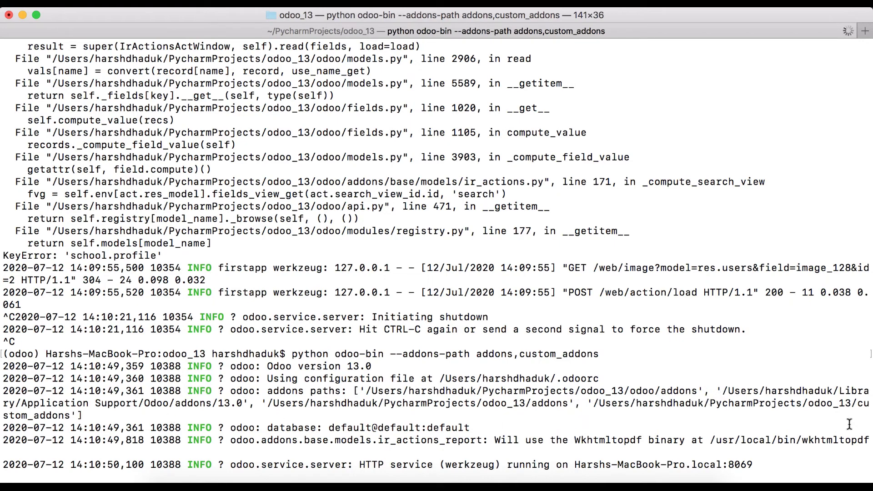
pyautogui.moveTo(858, 403); pyautogui.dragTo(73, 417)
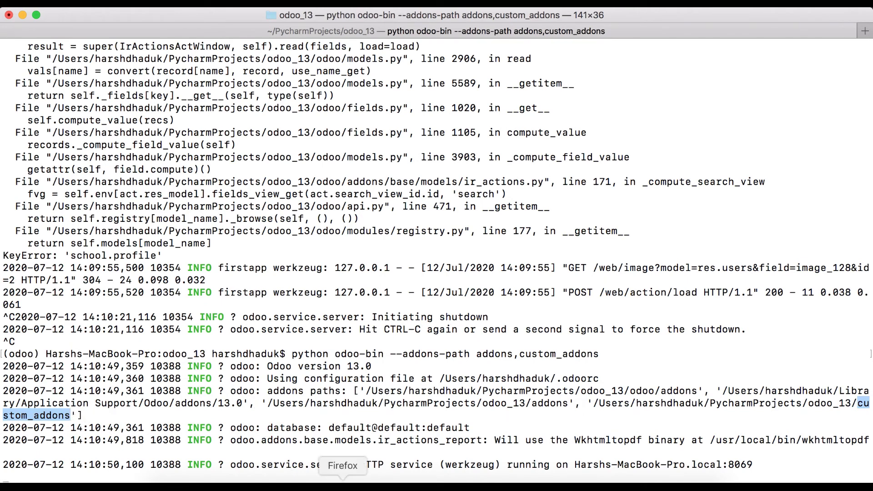
# Reload the School Profile page in Odoo so it loads without error.
pyautogui.click(344, 484)
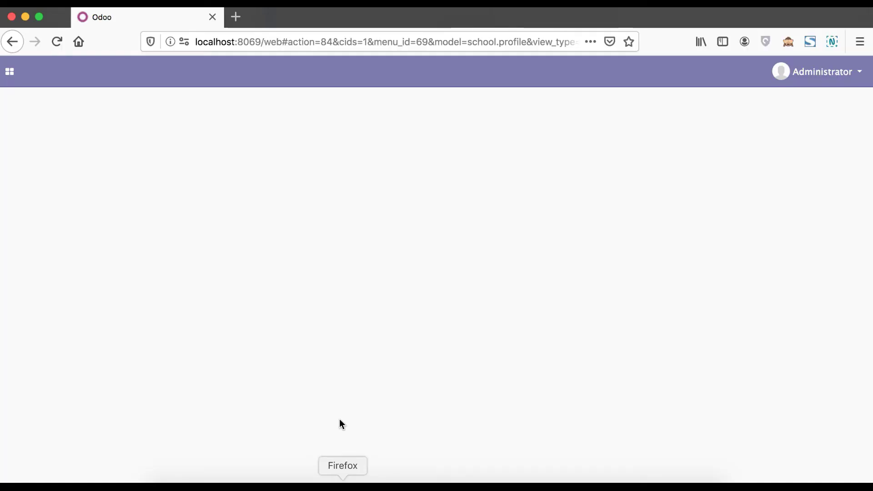
pyautogui.click(57, 42)
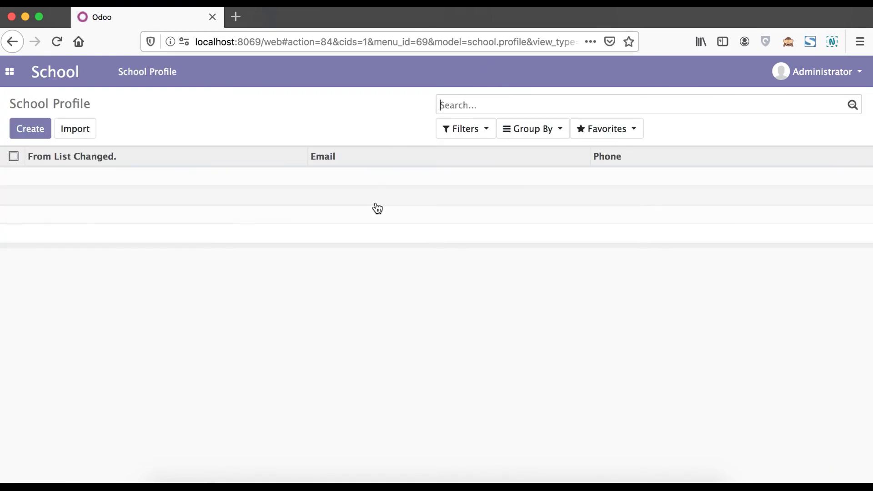
pyautogui.click(301, 481)
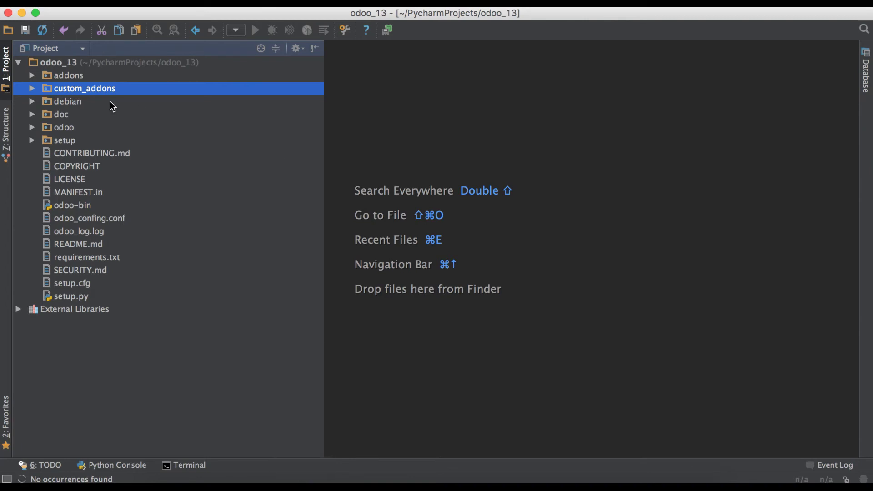
pyautogui.doubleClick(102, 90)
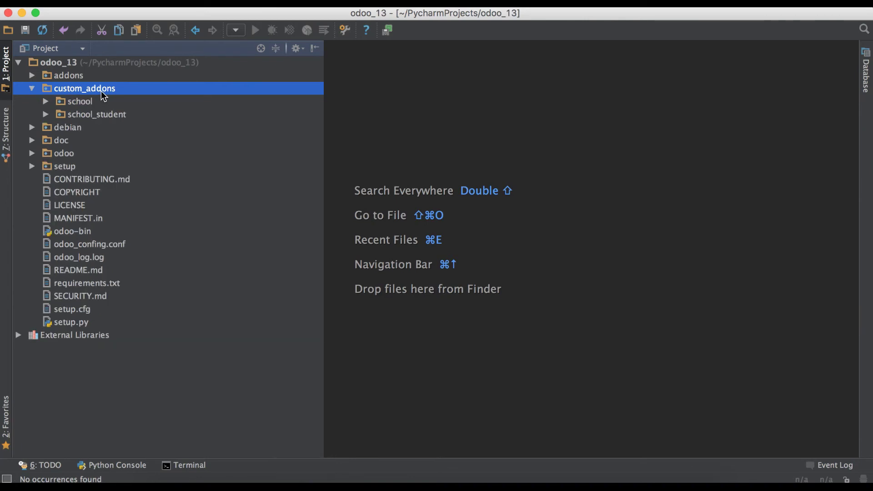
pyautogui.doubleClick(102, 91)
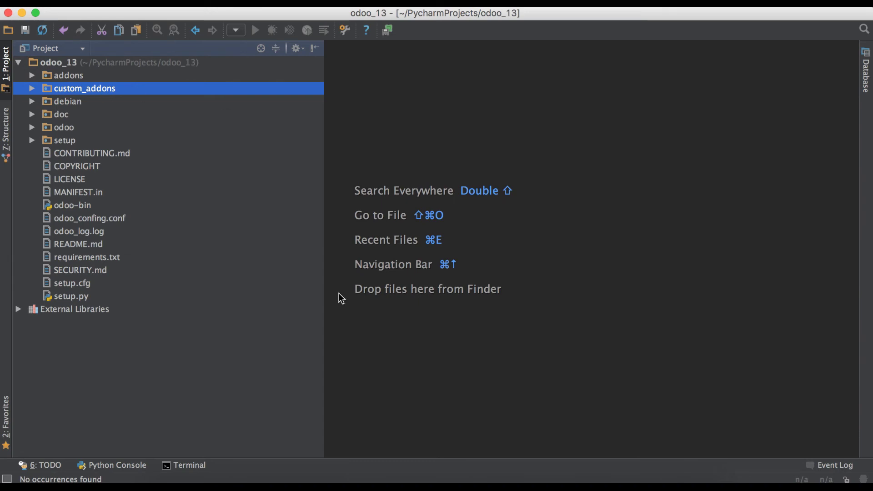
# Stop the Odoo server, recall its start command, and add a trailing comma after custom_addons.
pyautogui.click(370, 483)
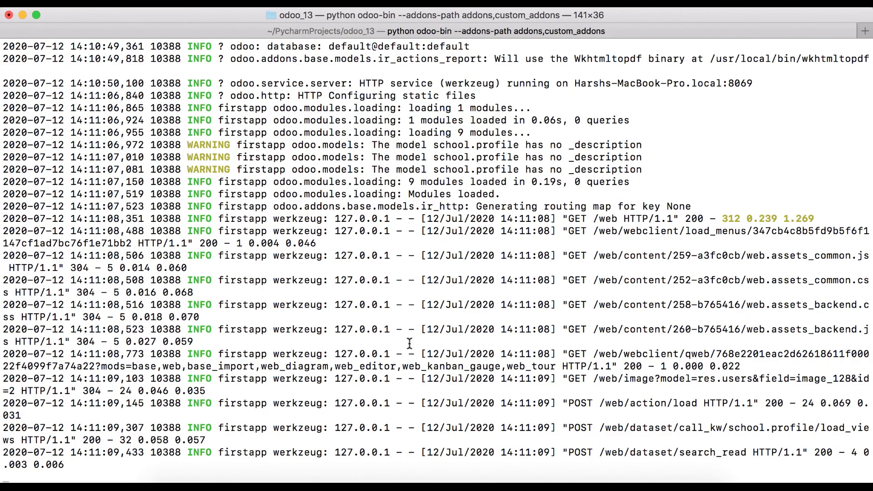
pyautogui.hotkey('ctrl', 'c')
pyautogui.hotkey('ctrl', 'c')
pyautogui.press('Up')
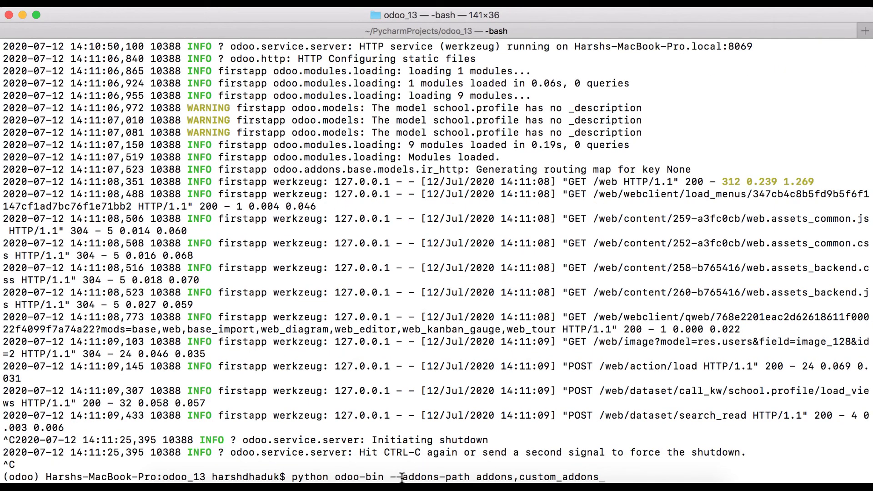
pyautogui.moveTo(391, 477); pyautogui.dragTo(468, 473)
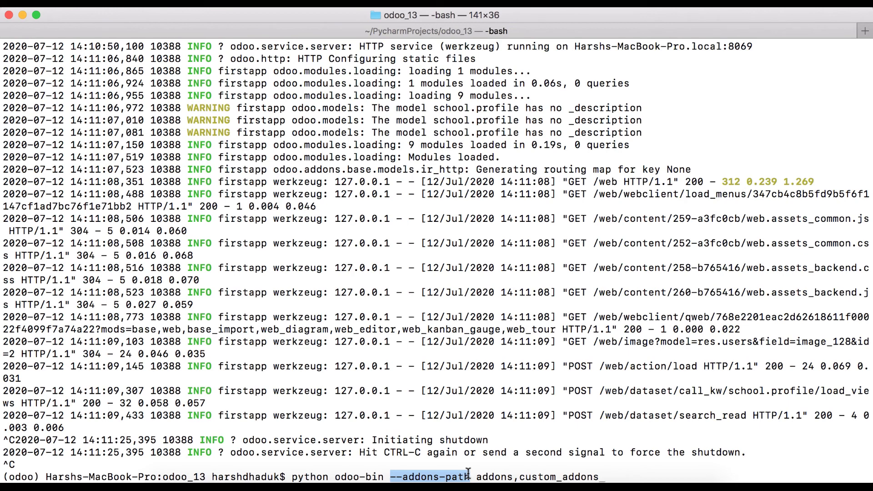
pyautogui.click(469, 473)
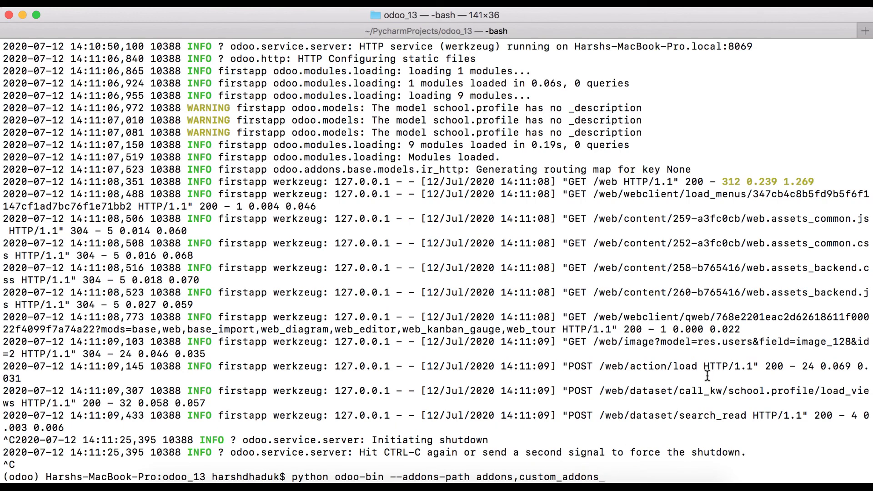
pyautogui.write(',')
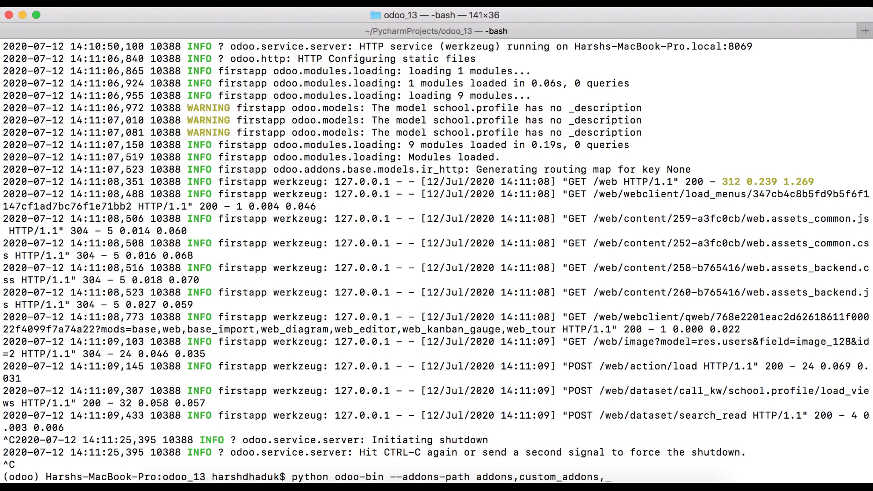